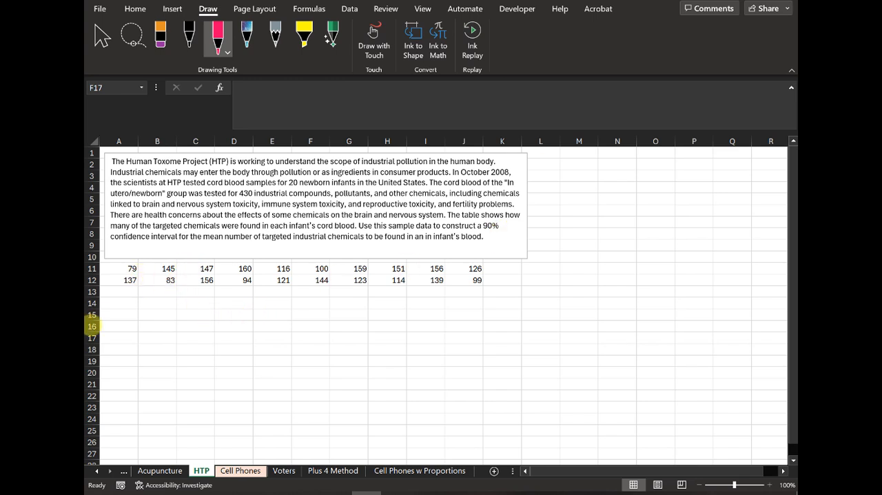
Step: Enter the heading "Given Data" in A14 and record the sample size beneath it as n with value 20
{"action": "left_click", "coordinate": [128, 304]}
{"action": "left_click", "coordinate": [127, 302]}
{"action": "type", "text": "Given"}
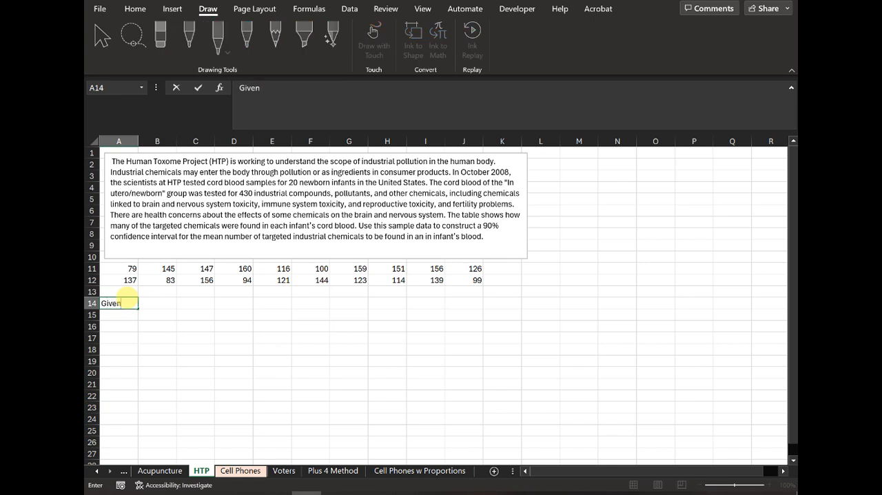
{"action": "type", "text": " Data"}
{"action": "key", "text": "Return"}
{"action": "type", "text": "n"}
{"action": "key", "text": "Tab"}
{"action": "type", "text": "2"}
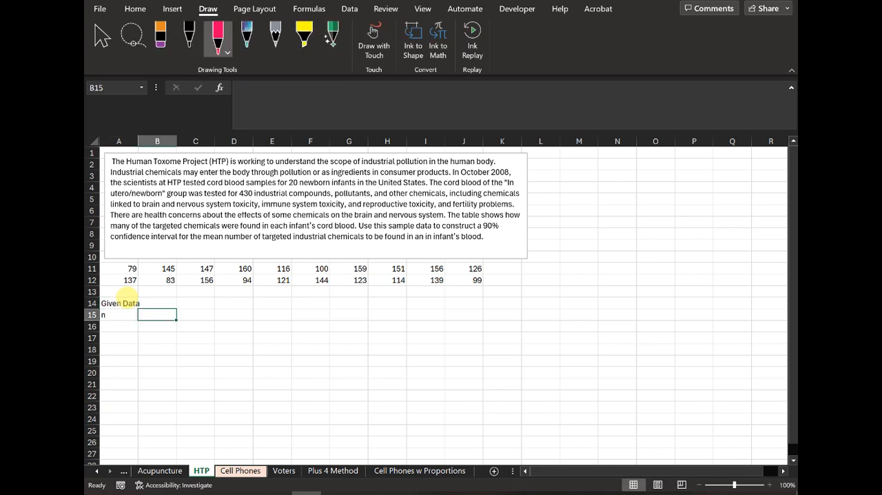
{"action": "type", "text": "0"}
{"action": "key", "text": "Return"}
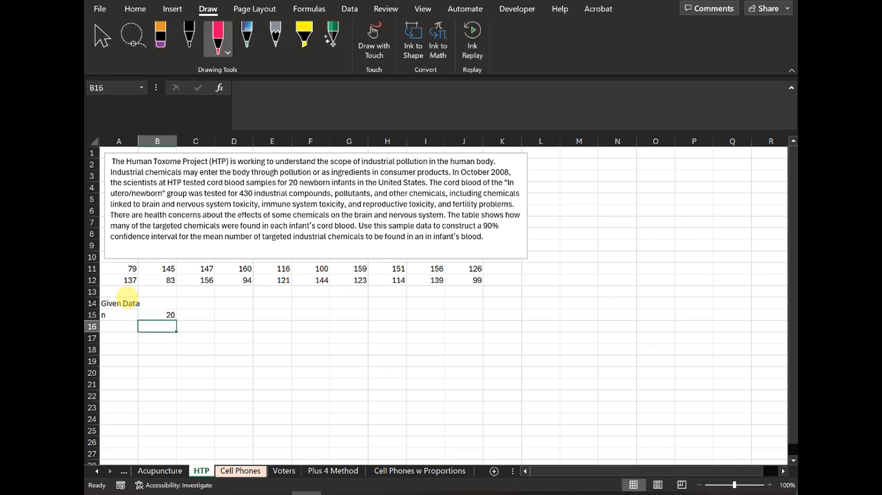
Step: Label A16 "Mean" and calculate the average of the sample data A11:J12 in B16
{"action": "key", "text": "Left"}
{"action": "type", "text": "Mean"}
{"action": "key", "text": "Tab"}
{"action": "type", "text": "=a"}
{"action": "type", "text": "verag"}
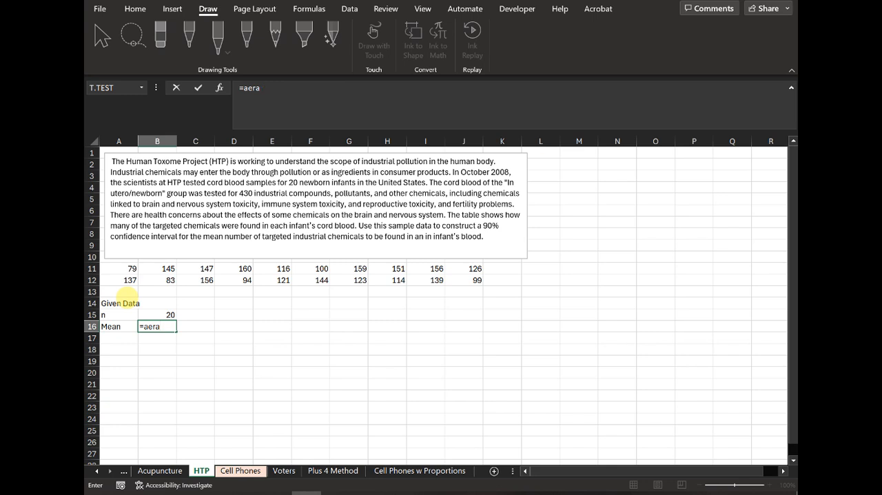
{"action": "type", "text": "e("}
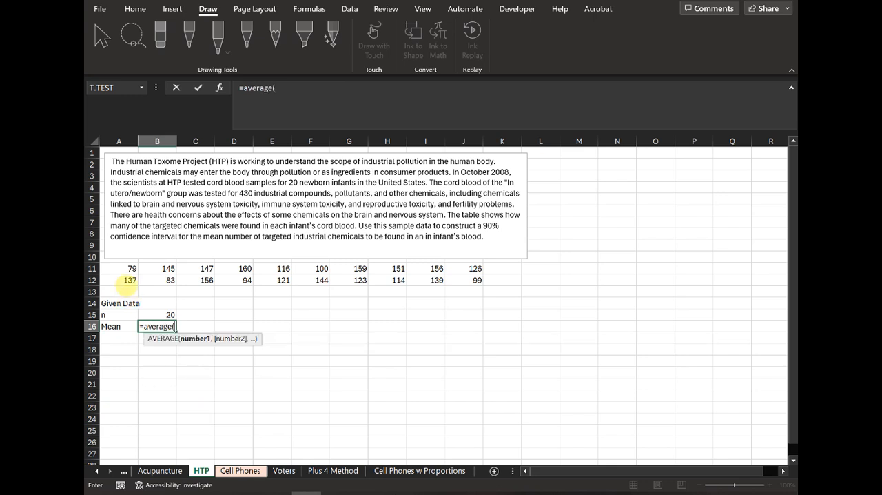
{"action": "left_click_drag", "start_coordinate": [114, 268], "coordinate": [469, 284]}
{"action": "key", "text": "Return"}
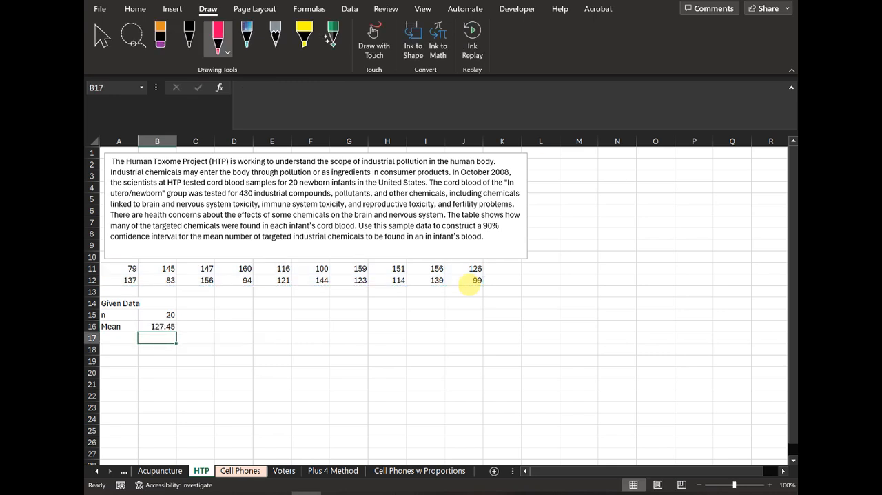
Step: Label A17 "Std dev (s)" and calculate the sample standard deviation of A11:J12 with STDEV.S in B17
{"action": "key", "text": "Left"}
{"action": "type", "text": "S"}
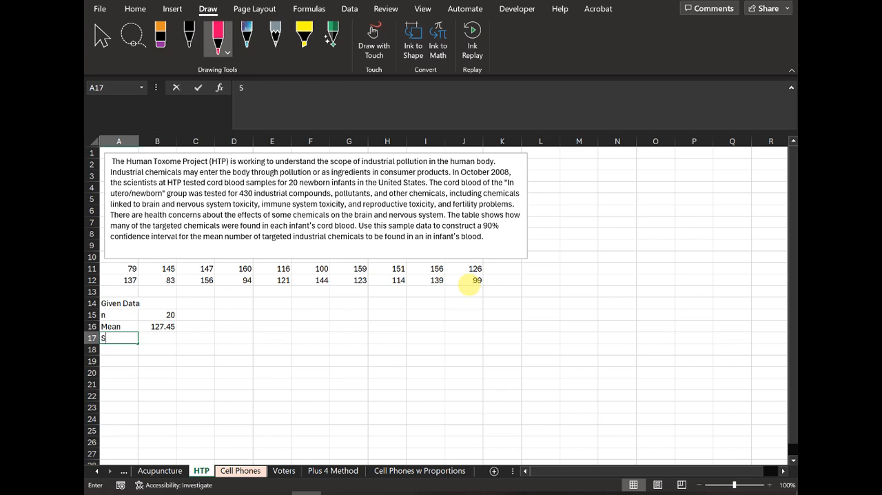
{"action": "type", "text": "td dev (s)"}
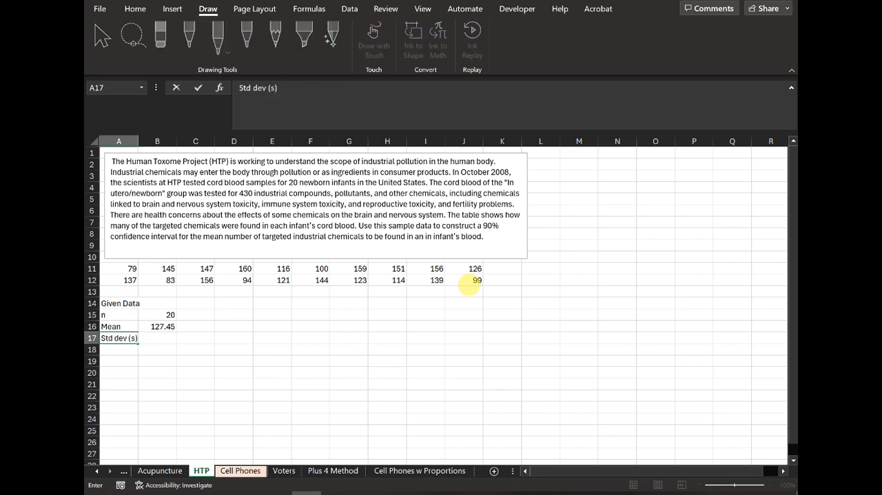
{"action": "key", "text": "Tab"}
{"action": "type", "text": "=std"}
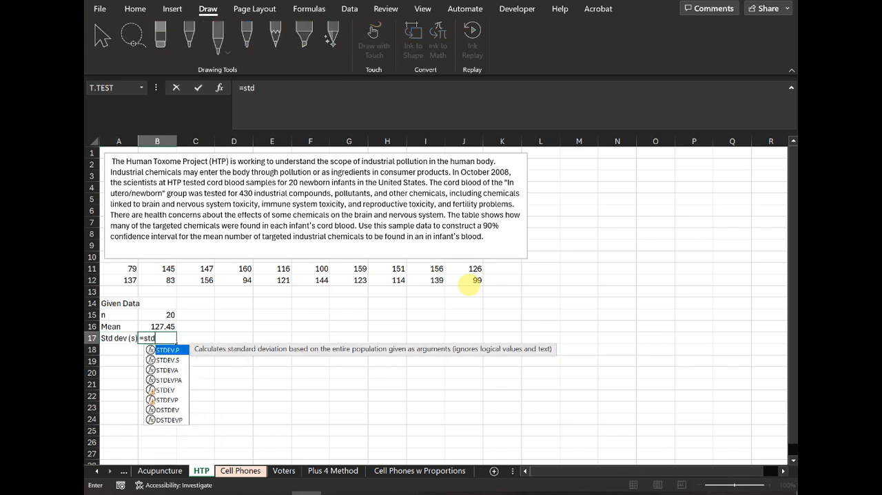
{"action": "double_click", "coordinate": [168, 360]}
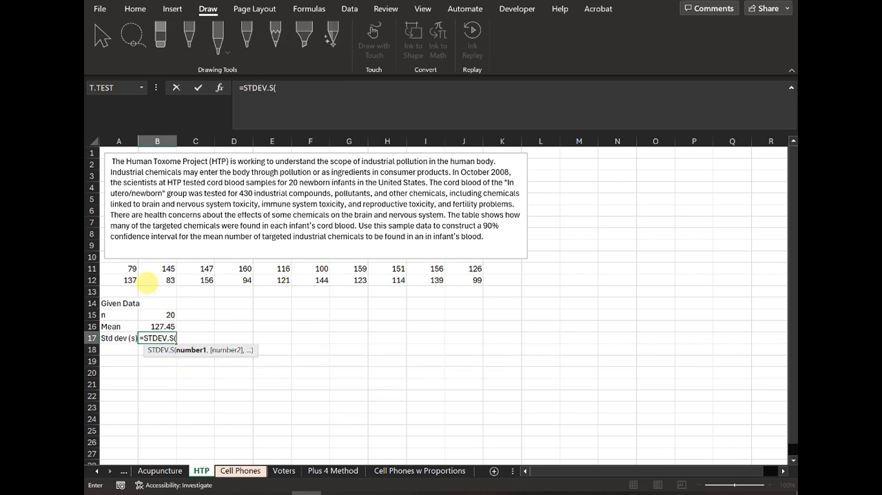
{"action": "left_click_drag", "start_coordinate": [129, 269], "coordinate": [449, 276]}
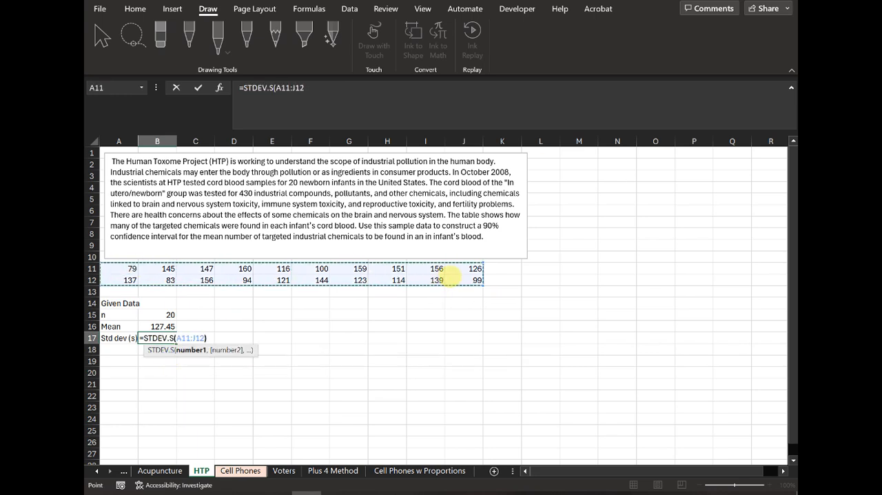
{"action": "key", "text": "Return"}
Step: Enter the heading "Student's t" in A19 and calculate df in row 20 with the formula =B15-1
{"action": "key", "text": "Down"}
{"action": "type", "text": "Stude"}
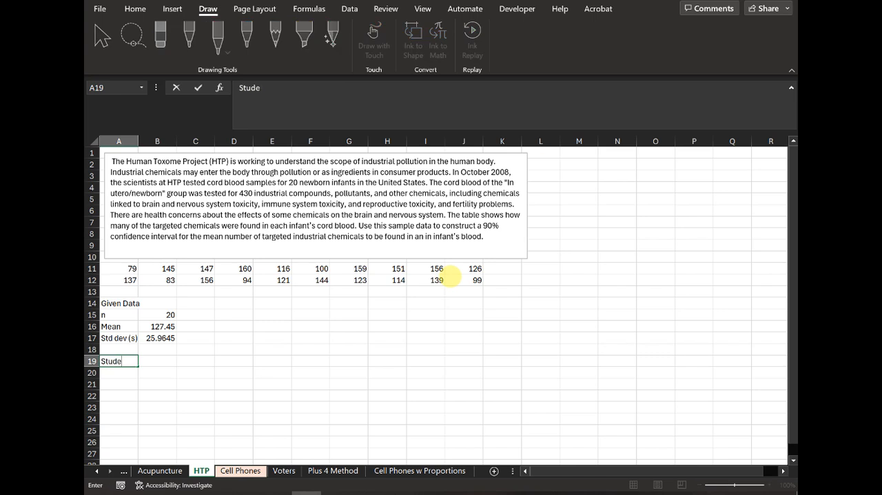
{"action": "type", "text": "nt's t"}
{"action": "key", "text": "Return"}
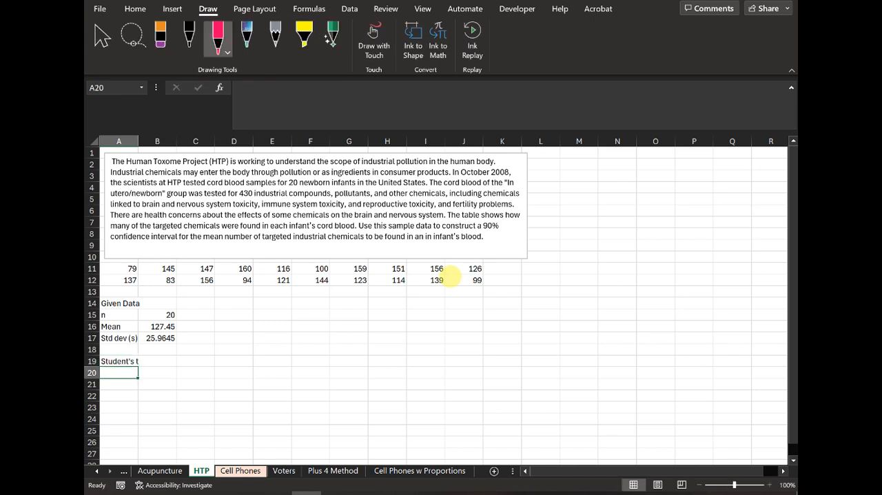
{"action": "type", "text": "df"}
{"action": "key", "text": "Tab"}
{"action": "type", "text": "="}
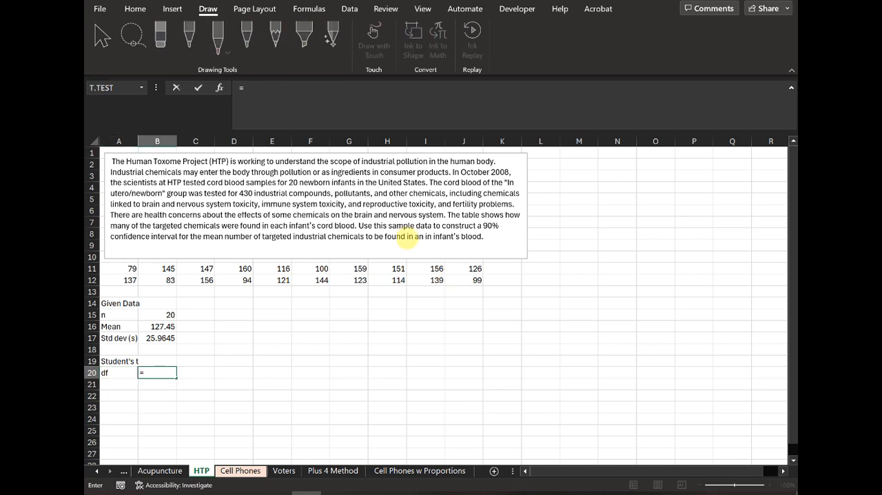
{"action": "left_click", "coordinate": [169, 314]}
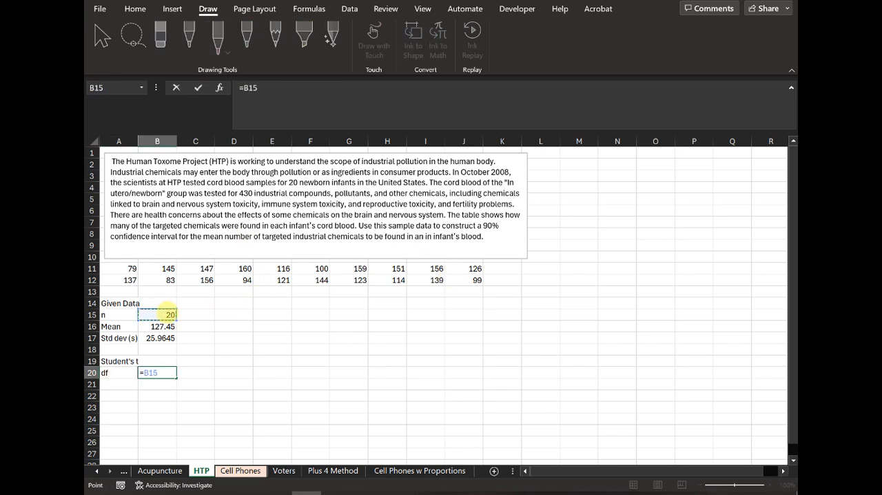
{"action": "type", "text": "-1"}
{"action": "key", "text": "Return"}
Step: Label A21 "Crit Value" and calculate the critical t value in B21 with =T.INV((1-0.9)/2,B20)
{"action": "key", "text": "Left"}
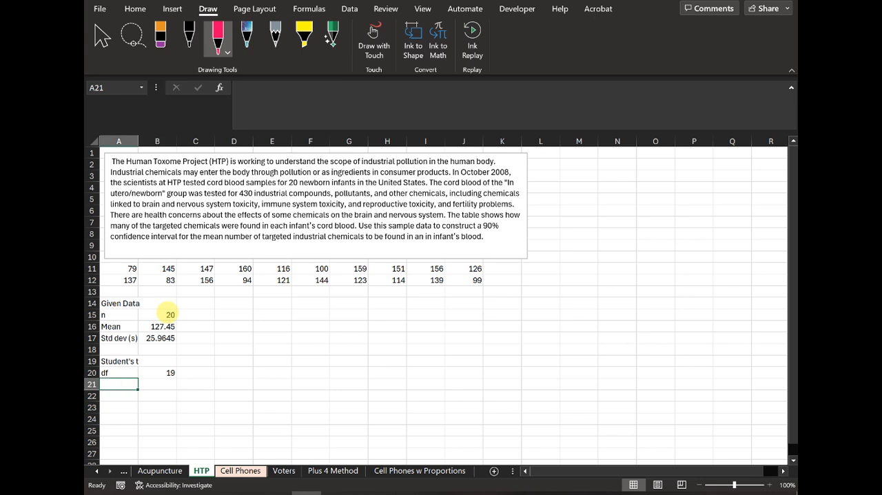
{"action": "type", "text": "Crit Value"}
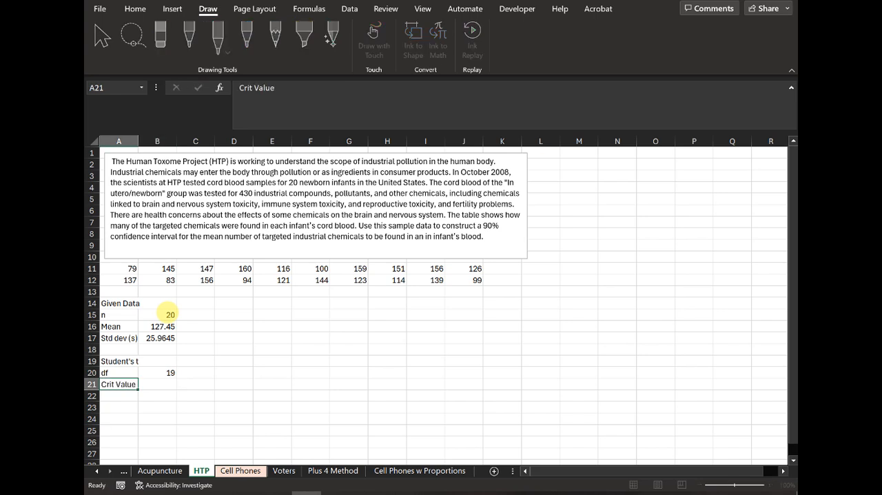
{"action": "key", "text": "Right"}
{"action": "type", "text": "=t."}
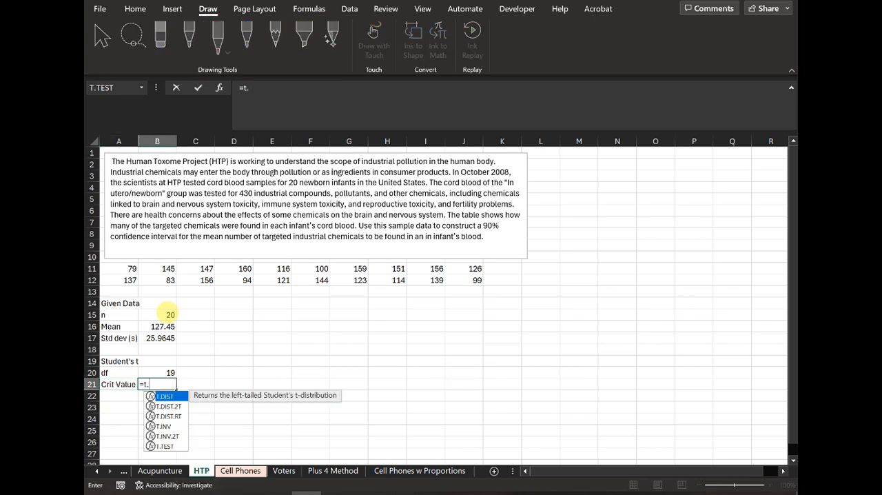
{"action": "type", "text": "inv("}
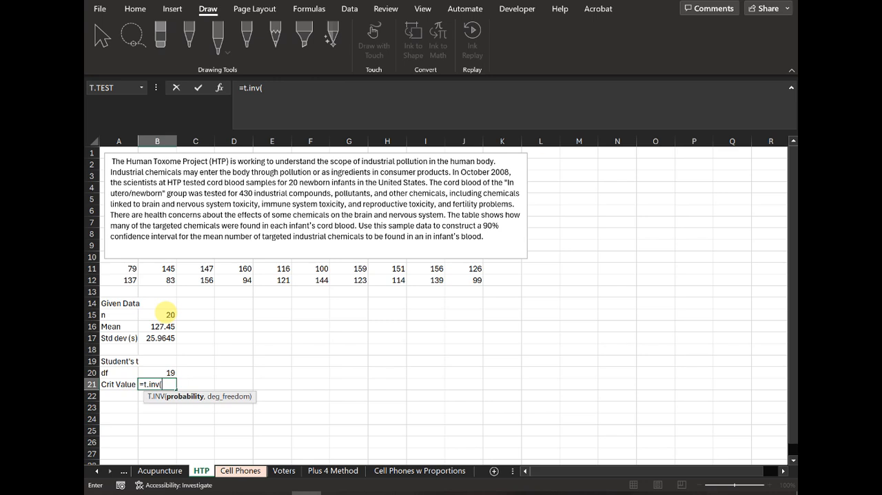
{"action": "type", "text": "(1-0.9)/2)"}
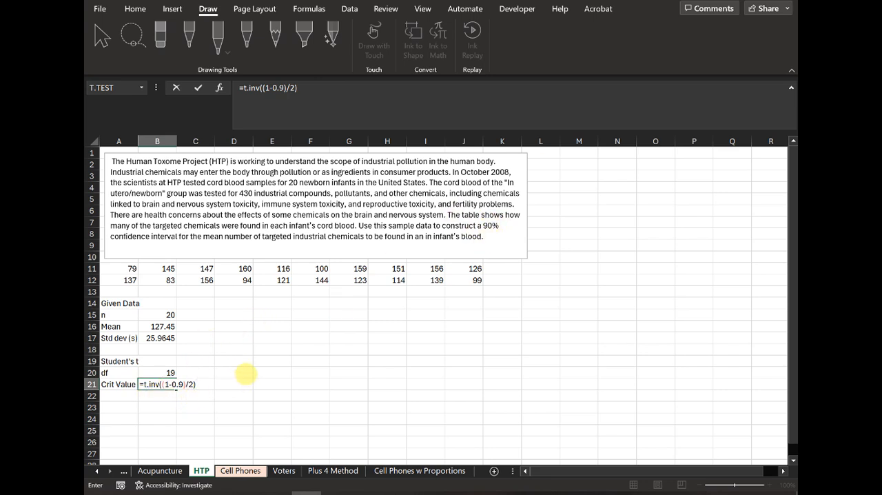
{"action": "type", "text": "]"}
{"action": "key", "text": "BackSpace"}
{"action": "key", "text": "BackSpace"}
{"action": "key", "text": "BackSpace"}
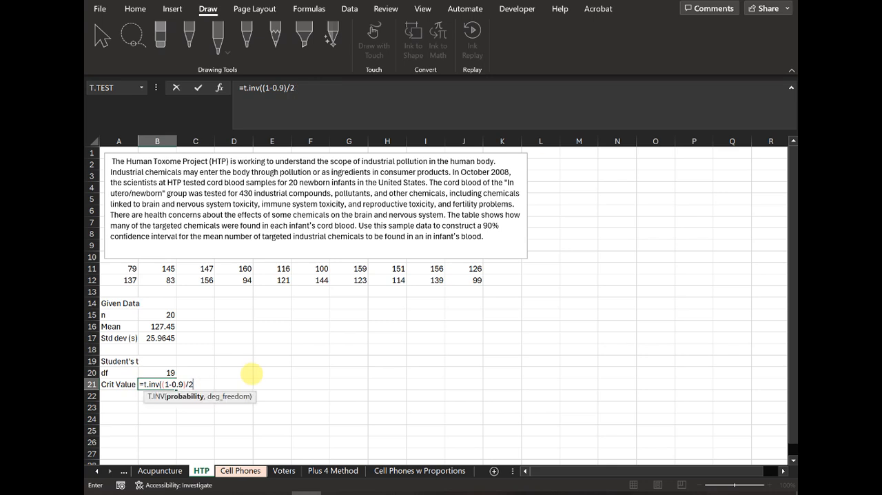
{"action": "type", "text": ","}
{"action": "left_click", "coordinate": [168, 372]}
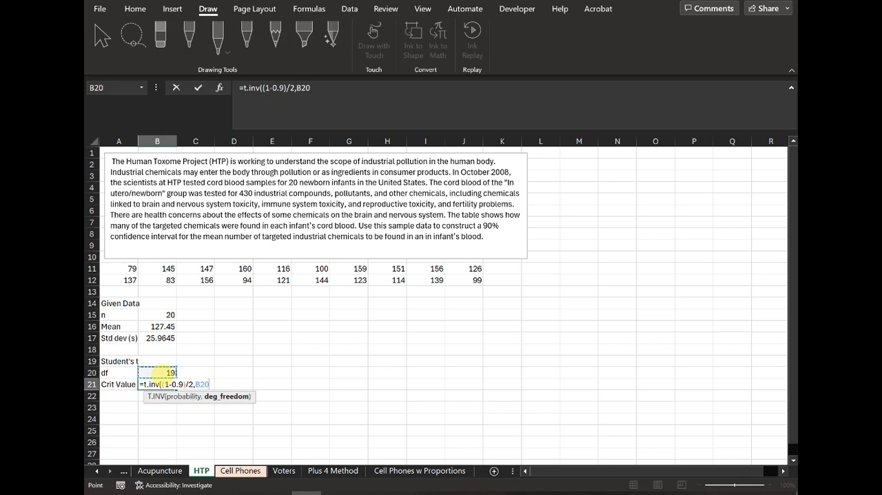
{"action": "type", "text": ")"}
{"action": "key", "text": "Return"}
Step: Label A23 "Alpha" and calculate the significance level in B23 as =1-.90
{"action": "key", "text": "Down"}
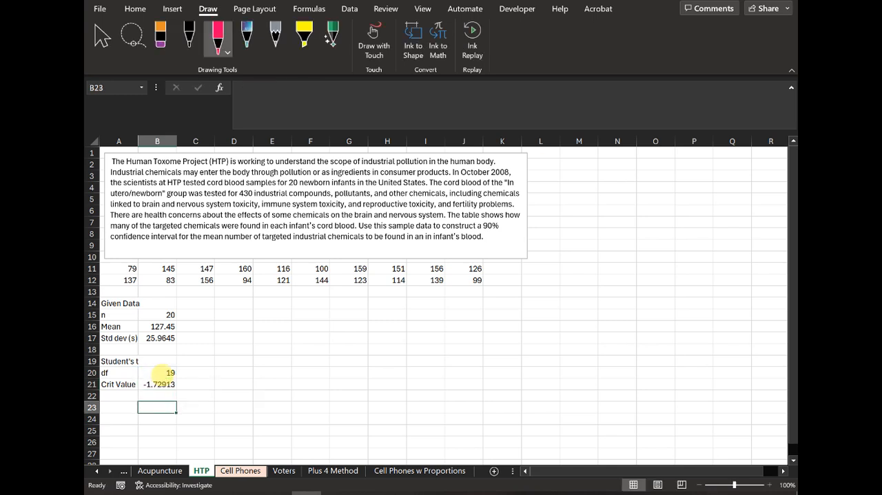
{"action": "key", "text": "Up"}
{"action": "key", "text": "Up"}
{"action": "key", "text": "Down"}
{"action": "key", "text": "Left"}
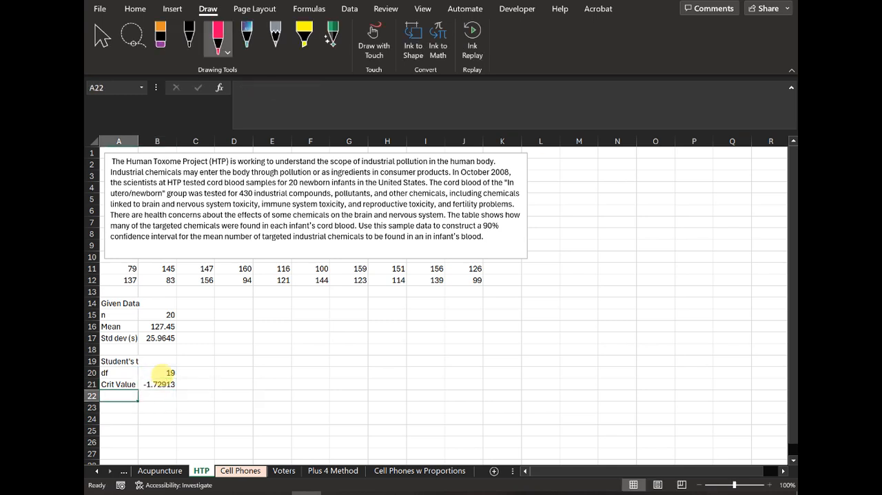
{"action": "key", "text": "Down"}
{"action": "type", "text": "Alpha"}
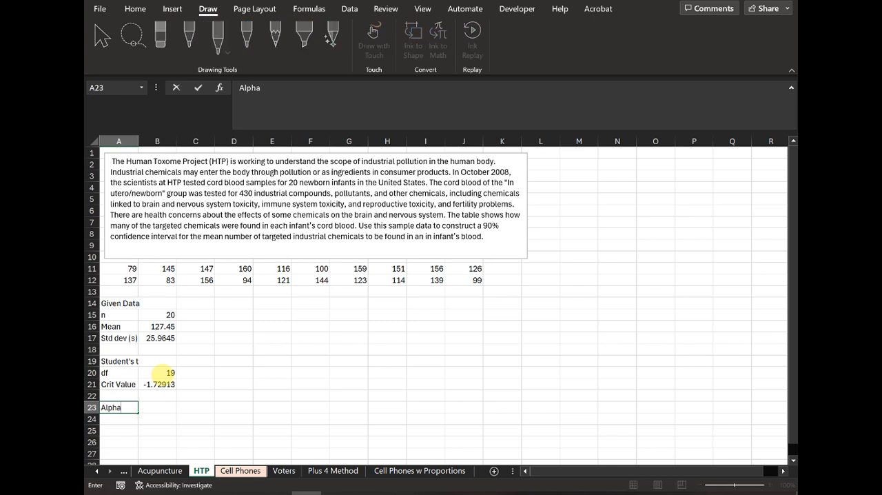
{"action": "key", "text": "Tab"}
{"action": "type", "text": "="}
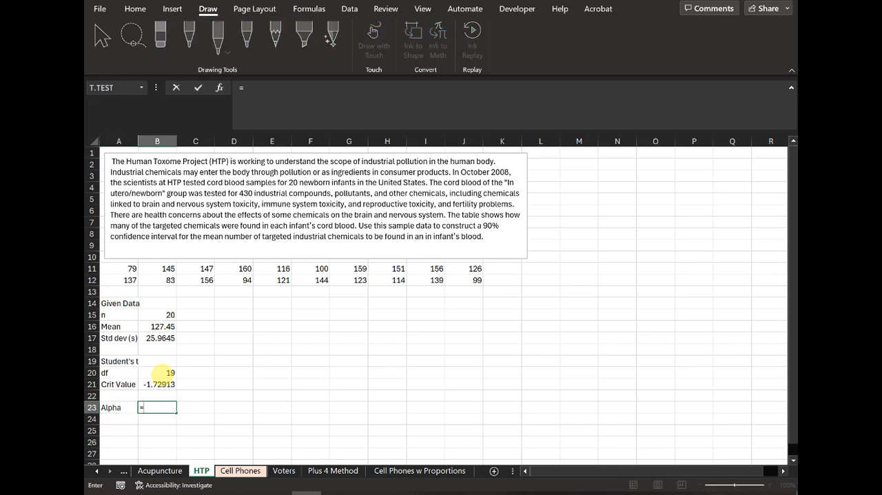
{"action": "type", "text": "1-.90"}
{"action": "key", "text": "Return"}
Step: Label A24 "Alpha/2" and calculate half of alpha in B24 with =B23/2
{"action": "key", "text": "Left"}
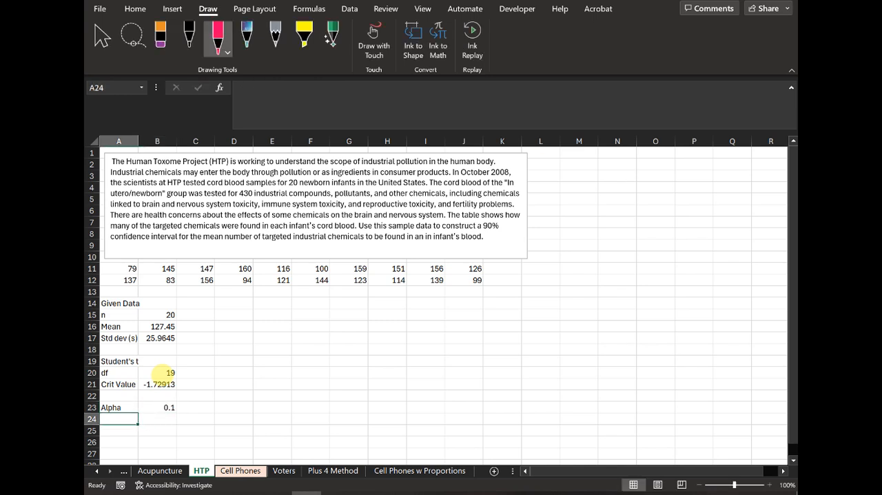
{"action": "type", "text": "Alpha/2"}
{"action": "key", "text": "Tab"}
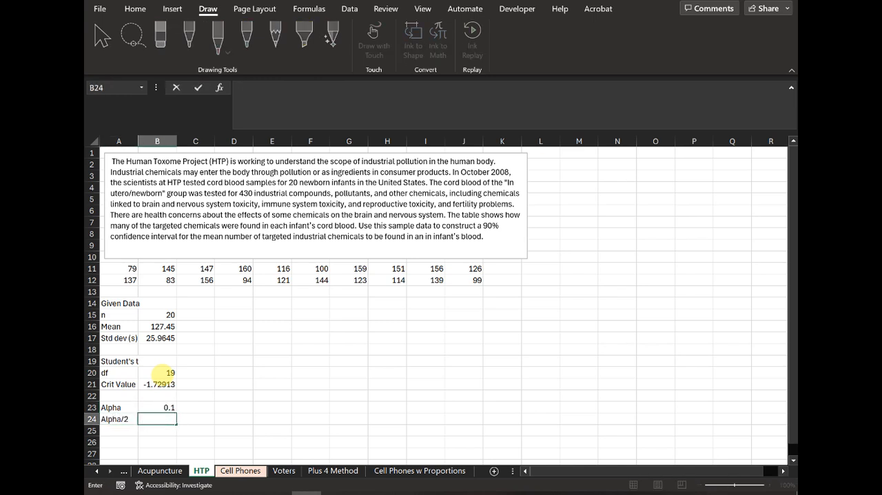
{"action": "type", "text": "="}
{"action": "key", "text": "Up"}
{"action": "type", "text": "/"}
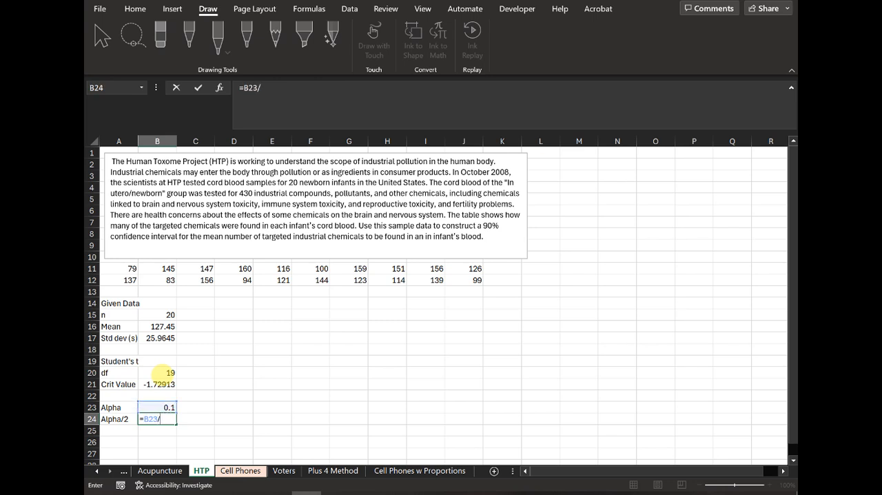
{"action": "type", "text": "2"}
{"action": "key", "text": "Return"}
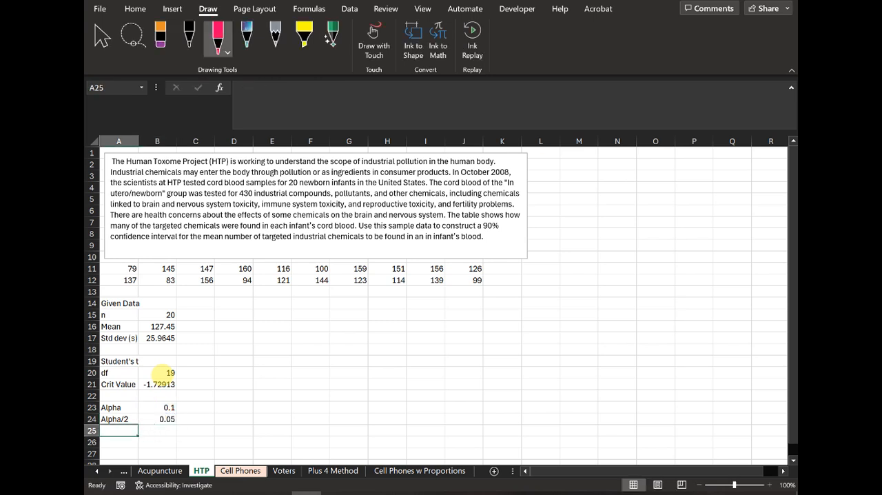
Step: Label A25 "Crit Value" and calculate the critical t value in B25 with T.INV, using B24 as probability and B20 as degrees of freedom
{"action": "type", "text": "Crit"}
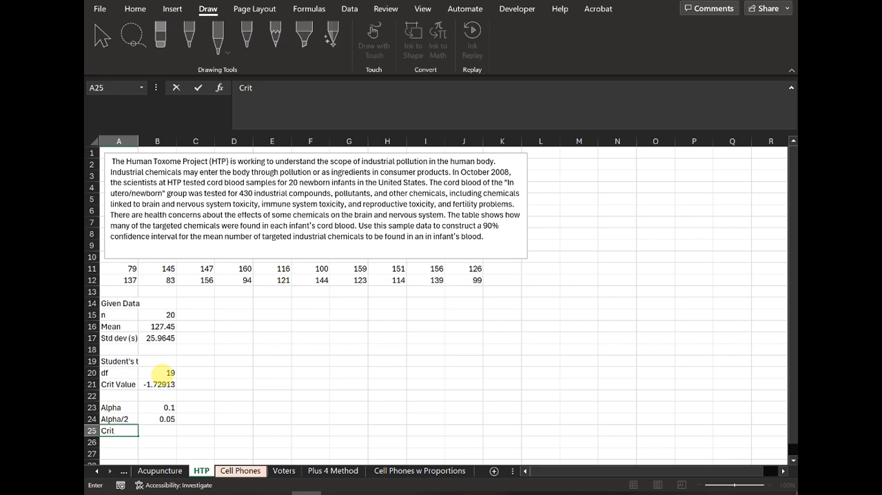
{"action": "type", "text": " Value"}
{"action": "key", "text": "Tab"}
{"action": "type", "text": "=t"}
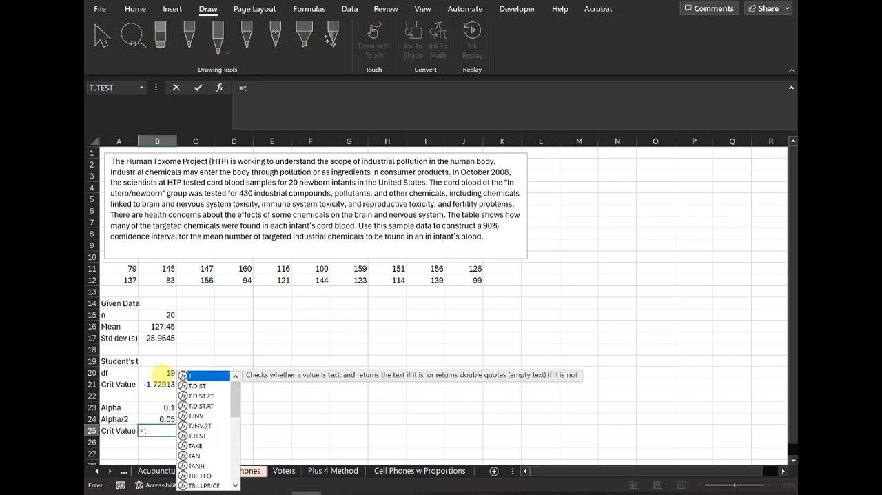
{"action": "type", "text": ".inv("}
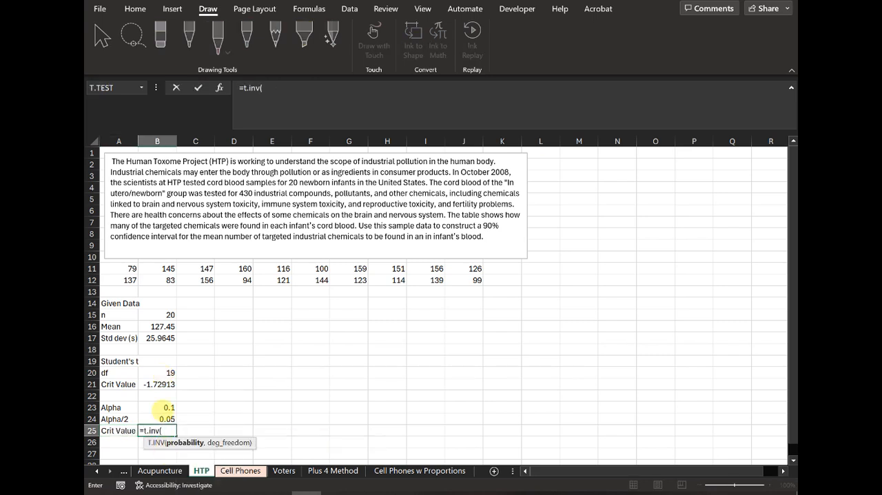
{"action": "left_click", "coordinate": [164, 419]}
{"action": "type", "text": ","}
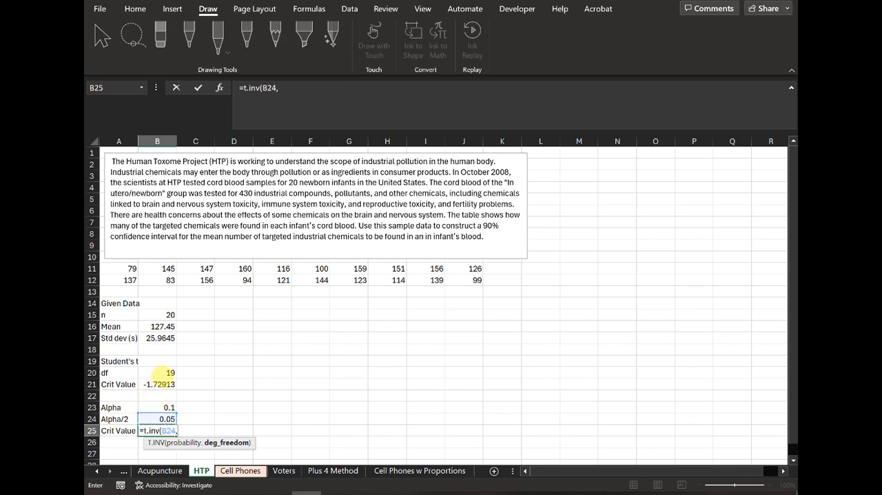
{"action": "left_click", "coordinate": [169, 372]}
{"action": "key", "text": "Return"}
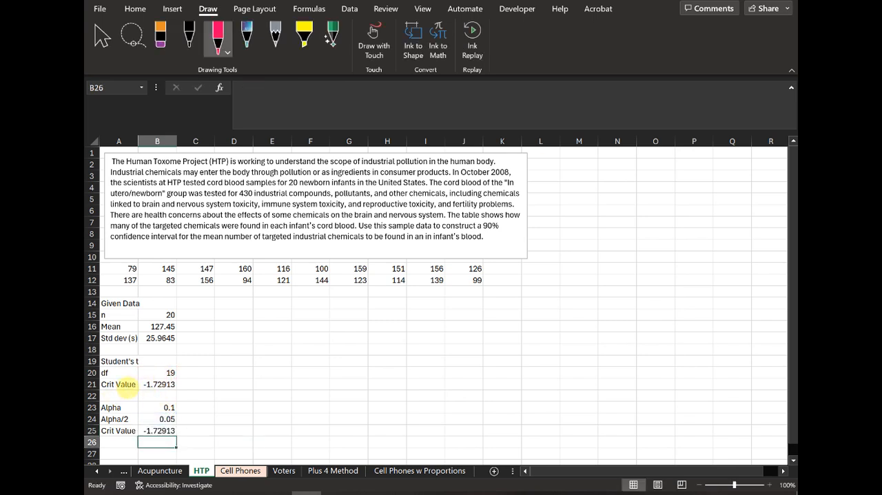
{"action": "left_click", "coordinate": [155, 385]}
{"action": "left_click", "coordinate": [157, 430]}
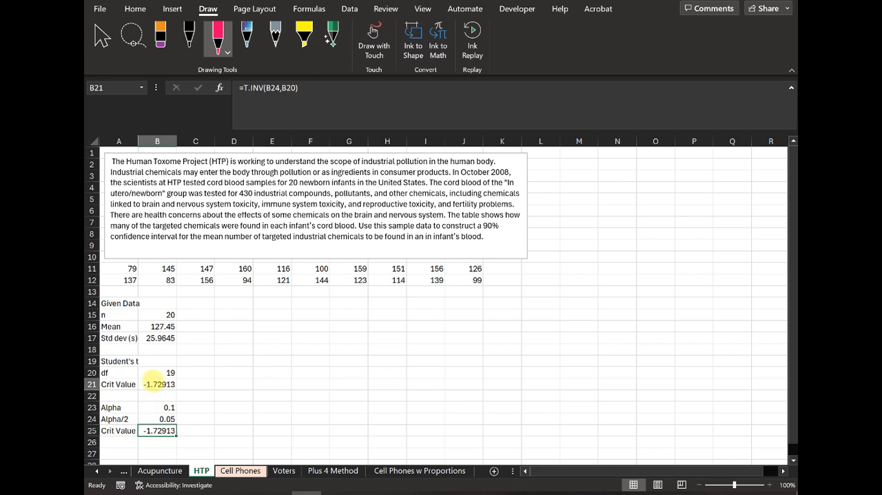
{"action": "left_click", "coordinate": [122, 446]}
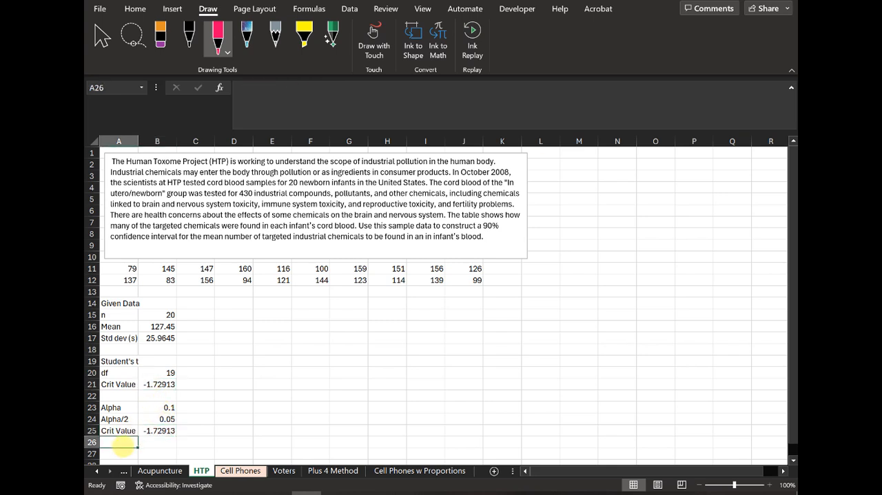
{"action": "type", "text": "Abs"}
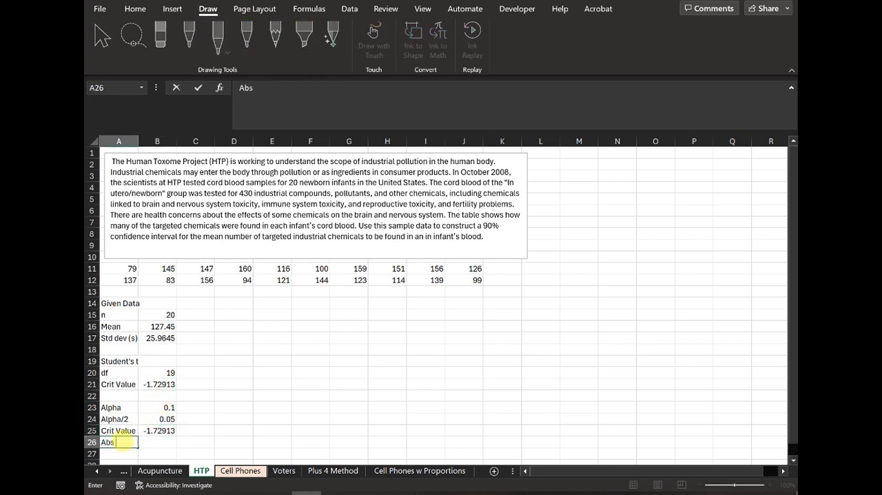
{"action": "key", "text": "BackSpace"}
{"action": "key", "text": "BackSpace"}
{"action": "key", "text": "BackSpace"}
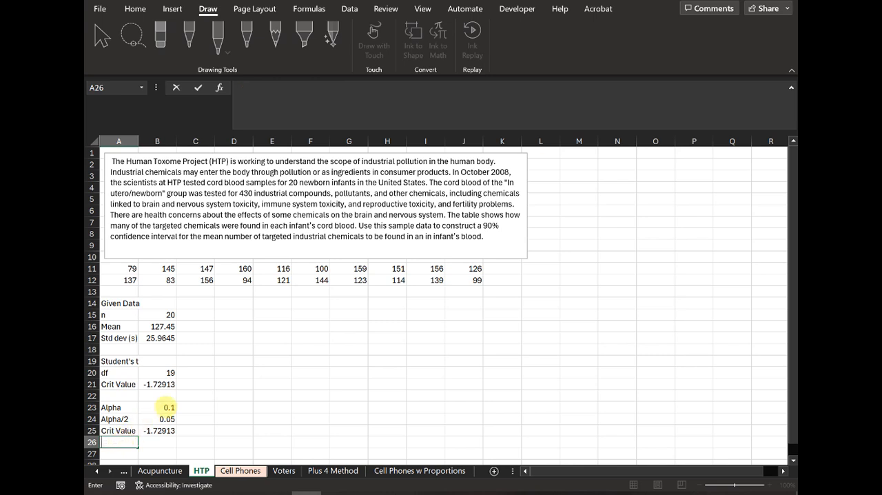
Step: Make the critical value in B25 positive by wrapping its formula in ABS: =ABS(T.INV(B24,B20))
{"action": "left_click", "coordinate": [164, 430]}
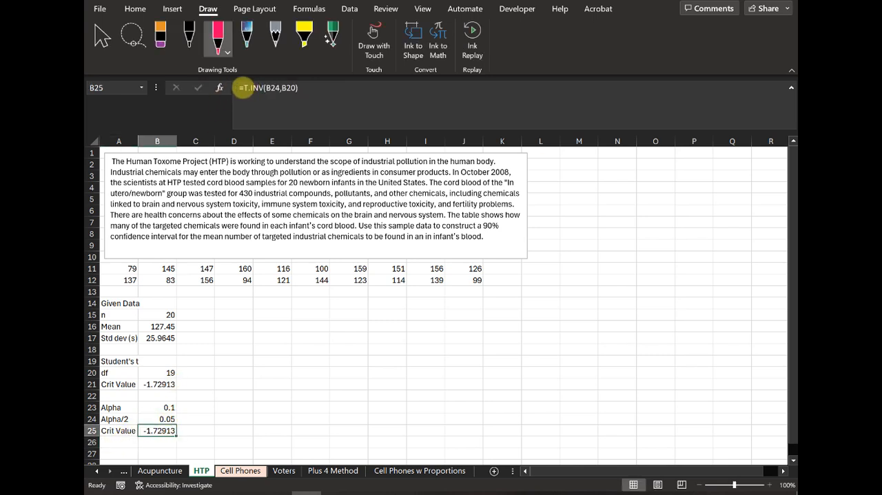
{"action": "left_click", "coordinate": [243, 87]}
{"action": "type", "text": "abs("}
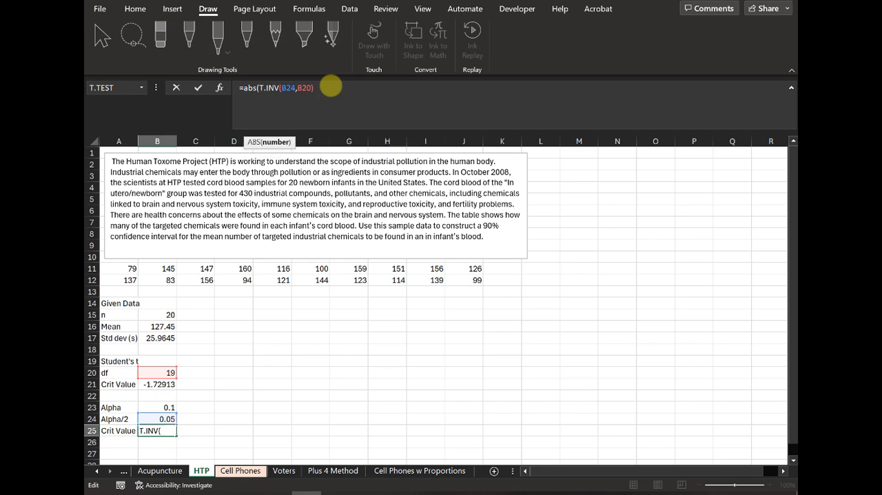
{"action": "left_click", "coordinate": [331, 87]}
{"action": "type", "text": ")"}
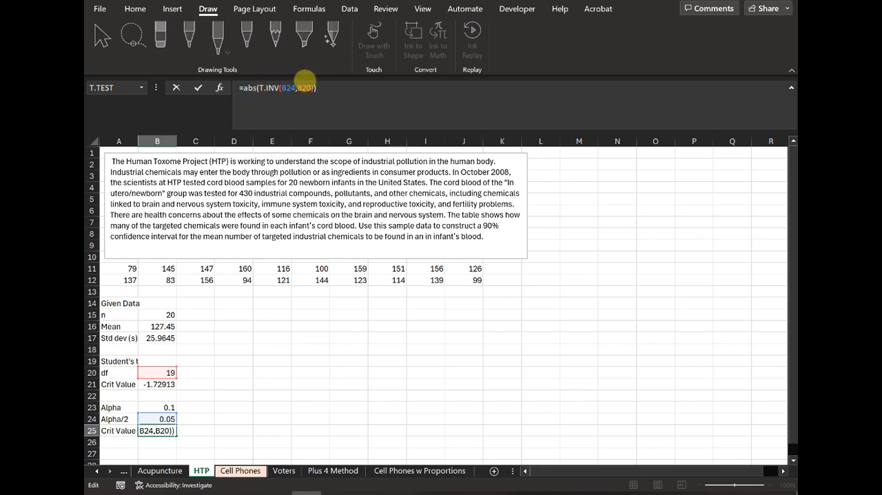
{"action": "key", "text": "Return"}
Step: Label cell E14 "EBM" for the error bound of the mean
{"action": "key", "text": "Right"}
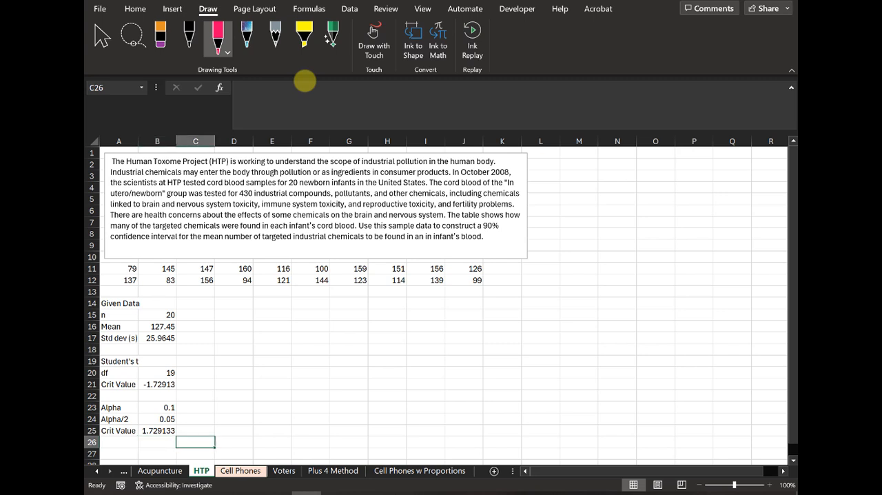
{"action": "key", "text": "Up"}
{"action": "key", "text": "Up"}
{"action": "key", "text": "Up"}
{"action": "key", "text": "Right"}
{"action": "key", "text": "Right"}
{"action": "key", "text": "Up"}
{"action": "key", "text": "Up"}
{"action": "key", "text": "Up"}
{"action": "key", "text": "Up"}
{"action": "key", "text": "Up"}
{"action": "key", "text": "Up"}
{"action": "key", "text": "Up"}
{"action": "key", "text": "Up"}
{"action": "key", "text": "Up"}
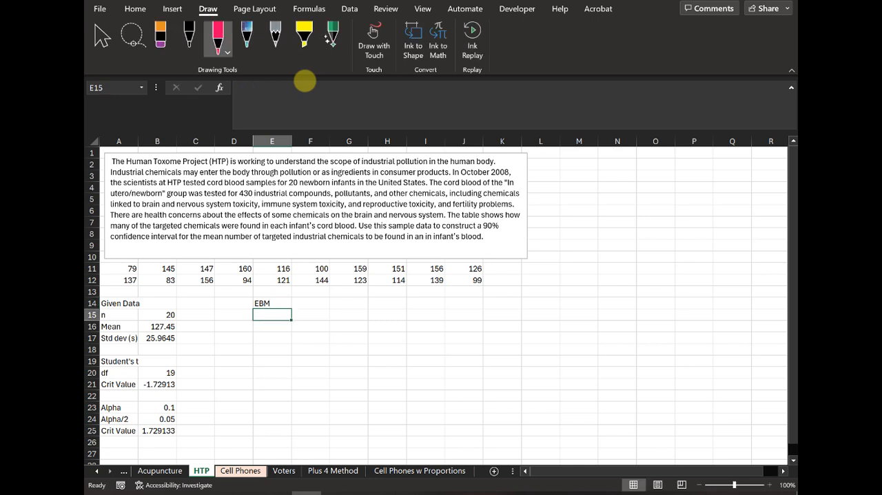
Step: Calculate the error bound in F14 from the critical value, standard deviation and sample size as =B25*B17/SQRT(B15)
{"action": "key", "text": "Tab"}
{"action": "type", "text": "="}
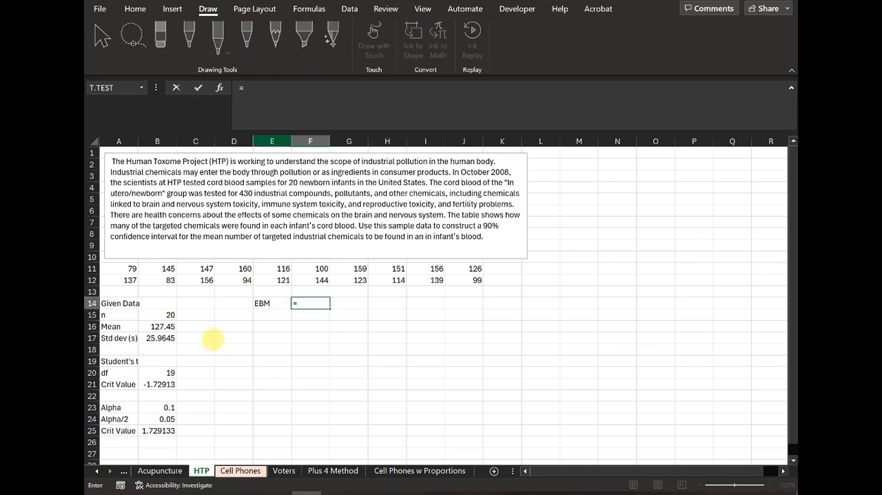
{"action": "left_click", "coordinate": [158, 429]}
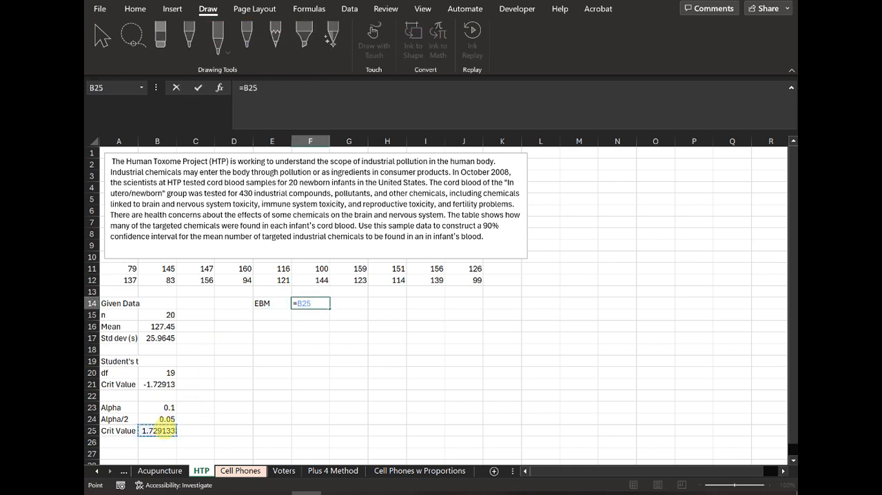
{"action": "type", "text": "*"}
{"action": "left_click", "coordinate": [168, 336]}
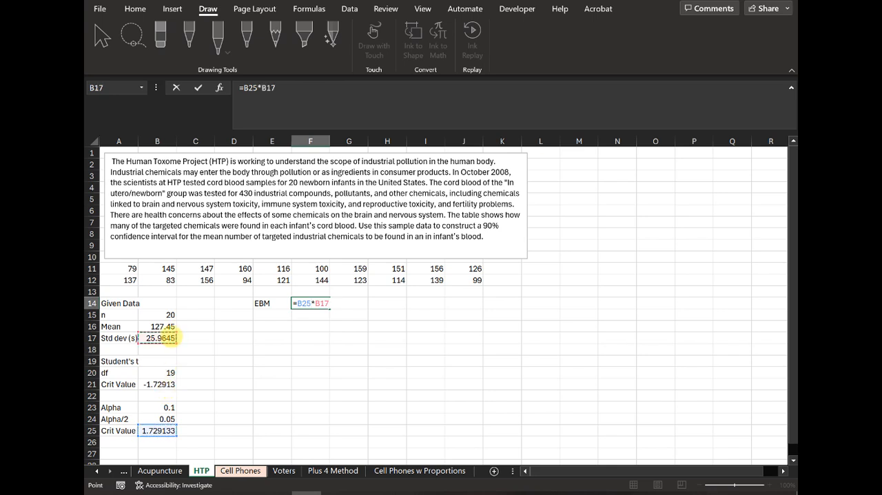
{"action": "type", "text": "/sqrt("}
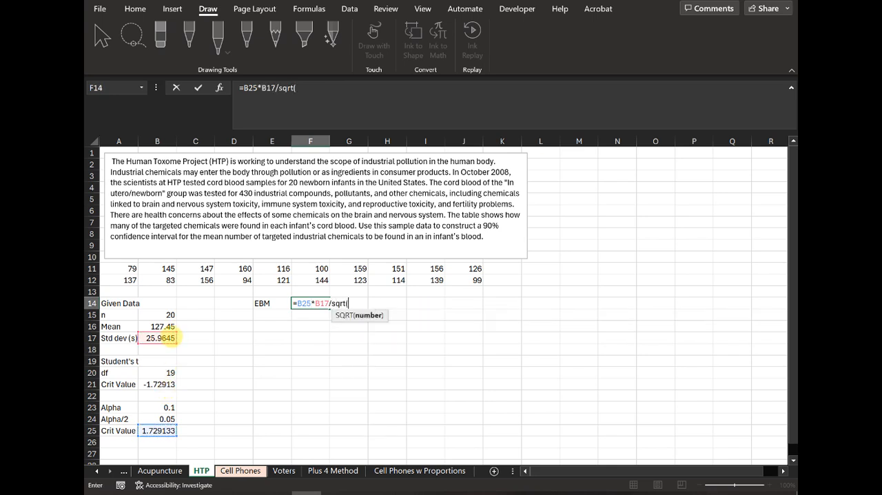
{"action": "left_click", "coordinate": [157, 315]}
{"action": "type", "text": ")"}
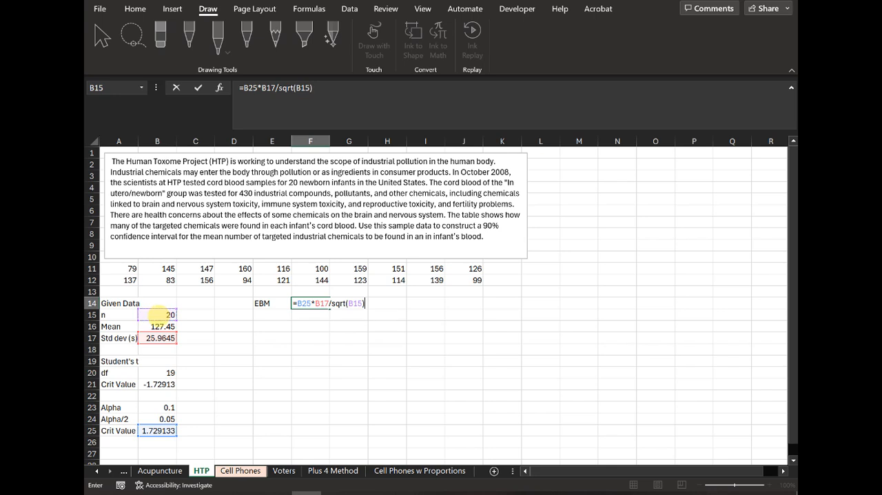
{"action": "key", "text": "Return"}
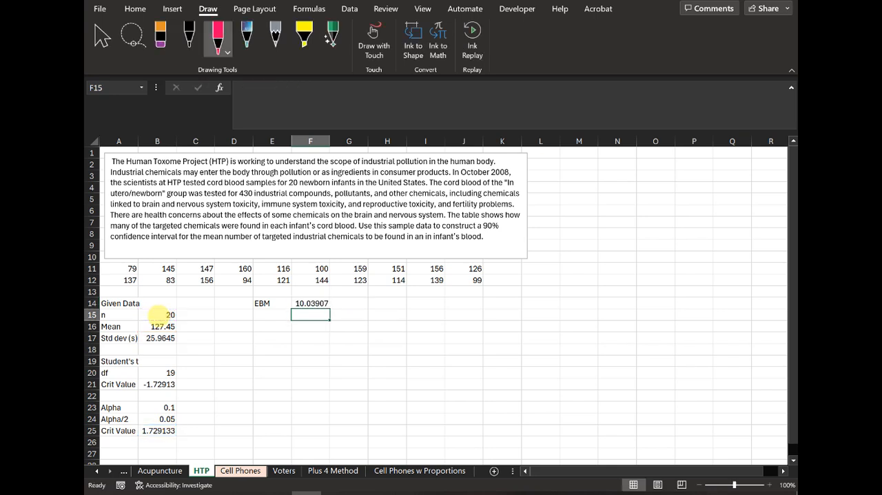
Step: Enter the heading "Confidence Interval" in E16, with the labels "High" in E17 and "Low" in E18
{"action": "key", "text": "Down"}
{"action": "key", "text": "Left"}
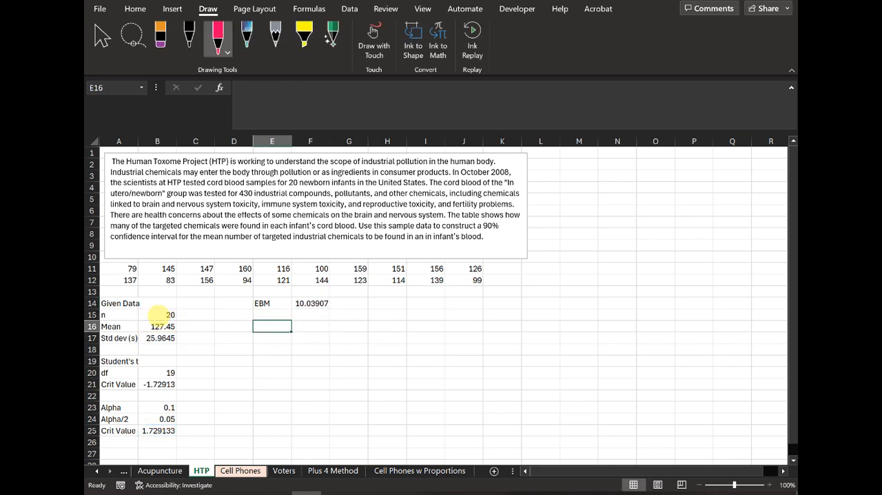
{"action": "type", "text": "onfid"}
{"action": "key", "text": "BackSpace"}
{"action": "key", "text": "BackSpace"}
{"action": "key", "text": "BackSpace"}
{"action": "key", "text": "BackSpace"}
{"action": "key", "text": "BackSpace"}
{"action": "type", "text": "Con"}
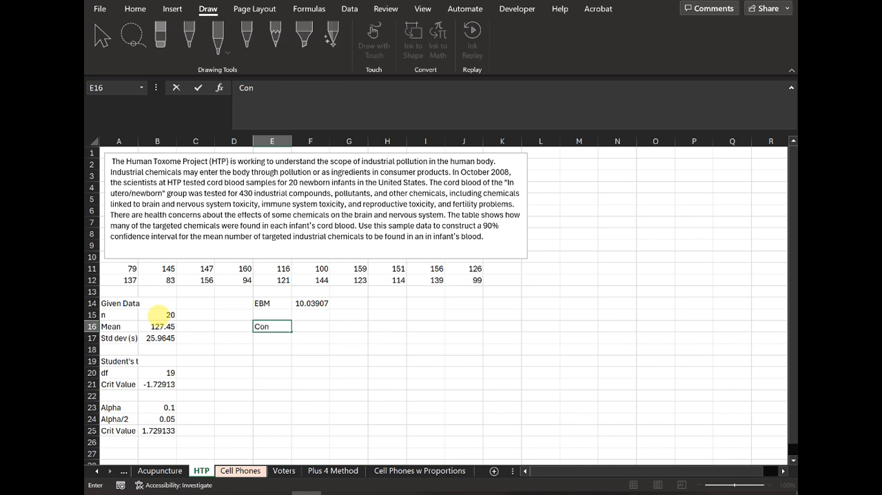
{"action": "type", "text": "fidence Interval"}
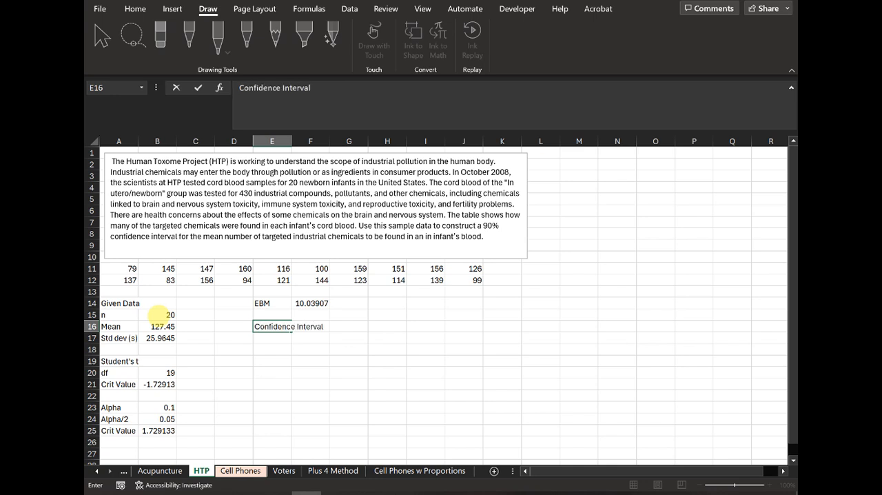
{"action": "key", "text": "Return"}
{"action": "type", "text": "High"}
{"action": "key", "text": "Return"}
{"action": "type", "text": "Low"}
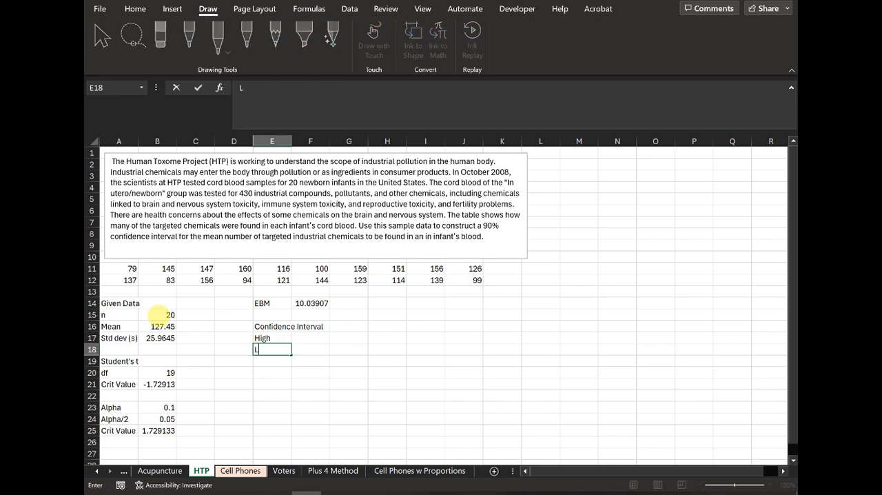
Step: Calculate the upper confidence limit in F17 as the mean plus the error bound, =B16+F14
{"action": "key", "text": "Tab"}
{"action": "key", "text": "Up"}
{"action": "type", "text": "="}
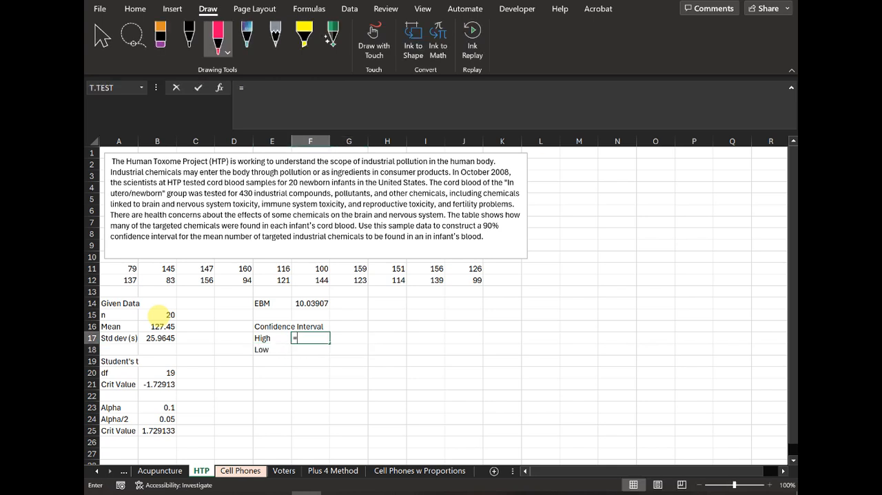
{"action": "left_click", "coordinate": [161, 326]}
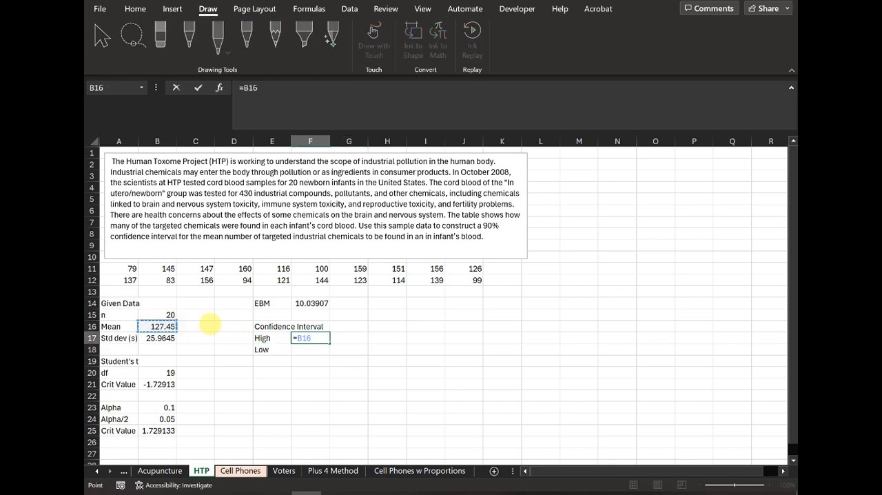
{"action": "type", "text": "+"}
{"action": "left_click", "coordinate": [321, 303]}
{"action": "key", "text": "Return"}
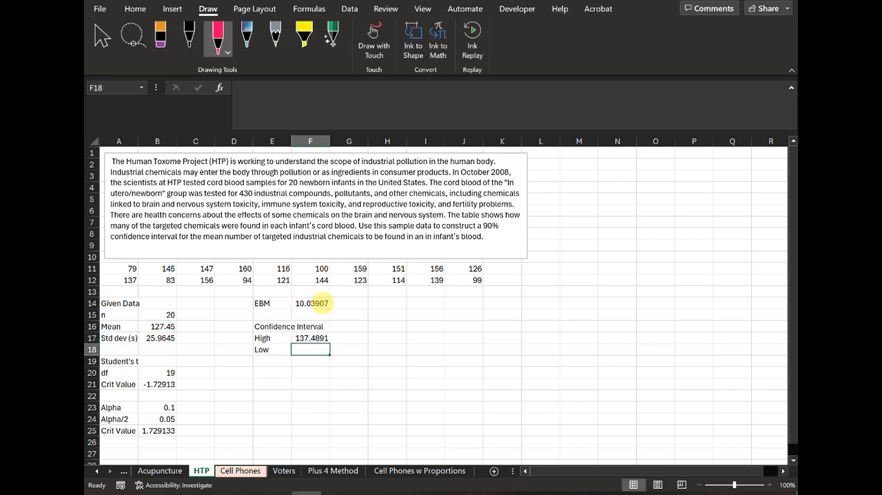
Step: Calculate the lower confidence limit in F18 as the mean minus the error bound, =B16-F14
{"action": "type", "text": "="}
{"action": "left_click", "coordinate": [166, 327]}
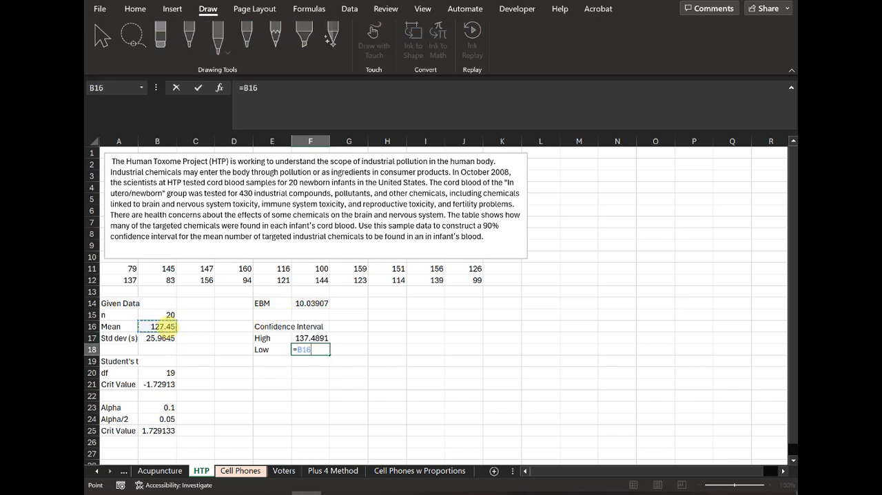
{"action": "type", "text": "-"}
{"action": "left_click", "coordinate": [311, 303]}
{"action": "key", "text": "Return"}
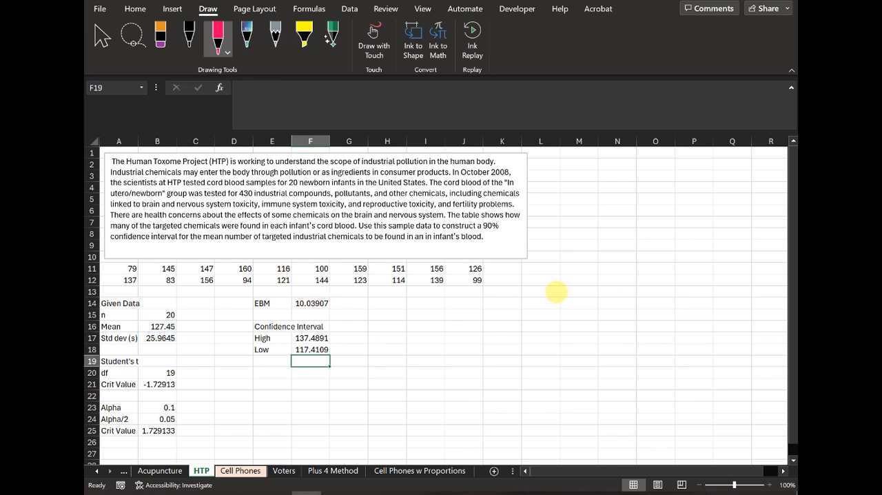
Step: Write the conclusion "The 90% Confidence Interval is (117.41, 137.49)" in E20
{"action": "key", "text": "Return"}
{"action": "key", "text": "Left"}
{"action": "type", "text": "Th"}
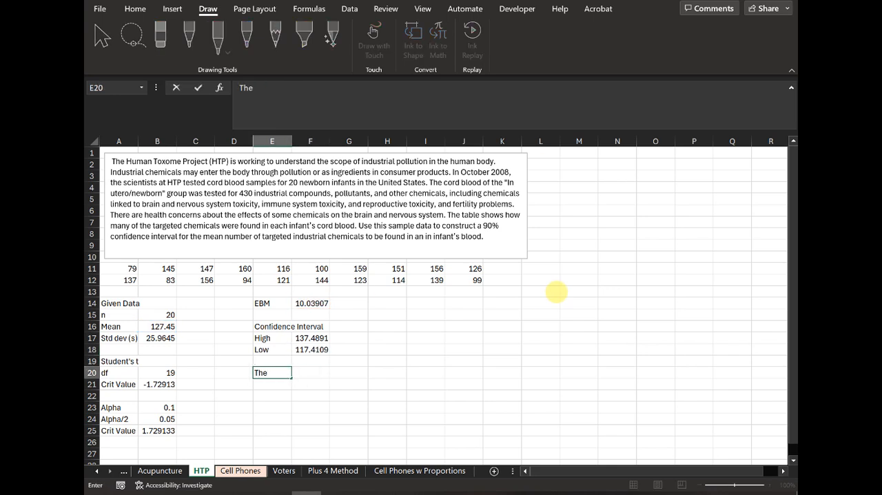
{"action": "type", "text": "e 95"}
{"action": "key", "text": "BackSpace"}
{"action": "type", "text": "0% Confidenc"}
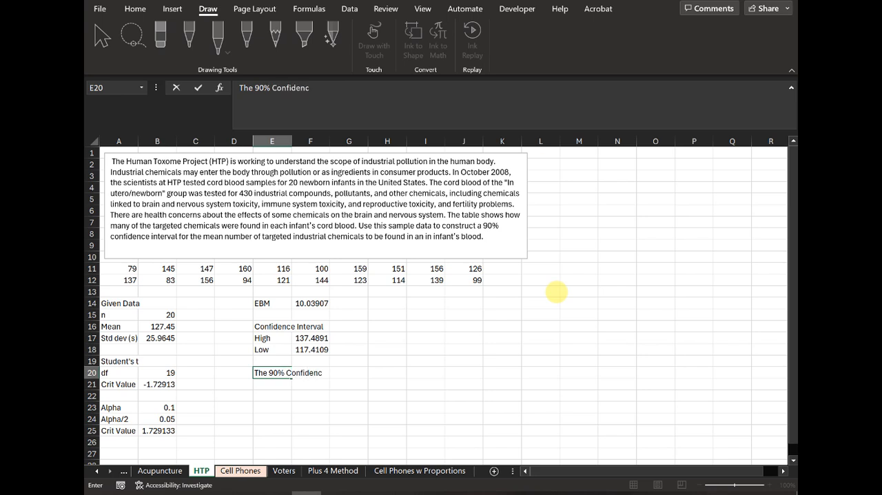
{"action": "type", "text": "e Interval is ("}
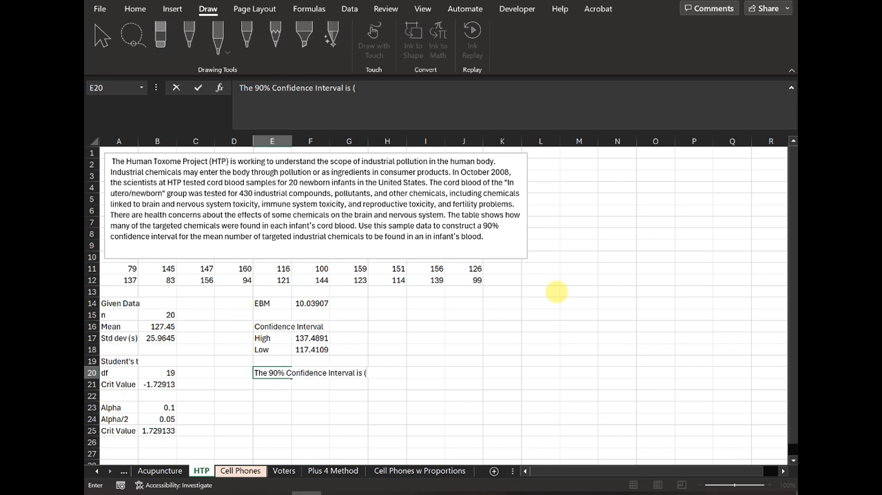
{"action": "type", "text": "117.41, 137.49)"}
{"action": "key", "text": "Return"}
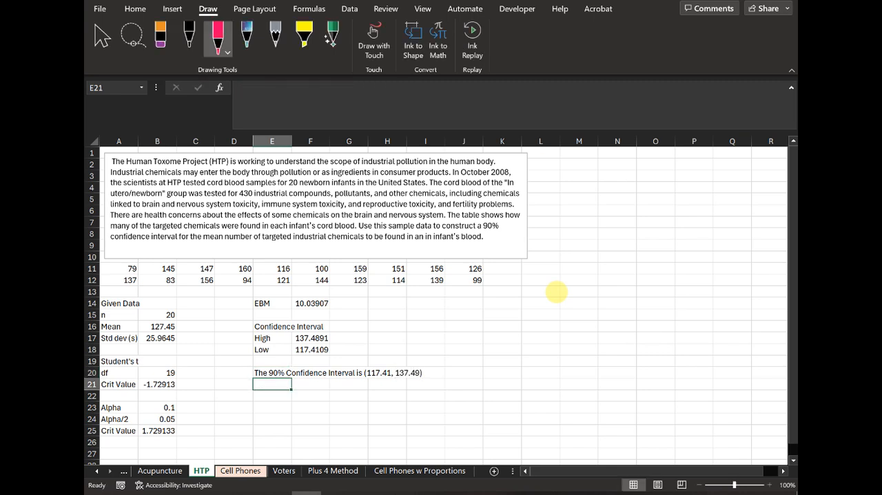